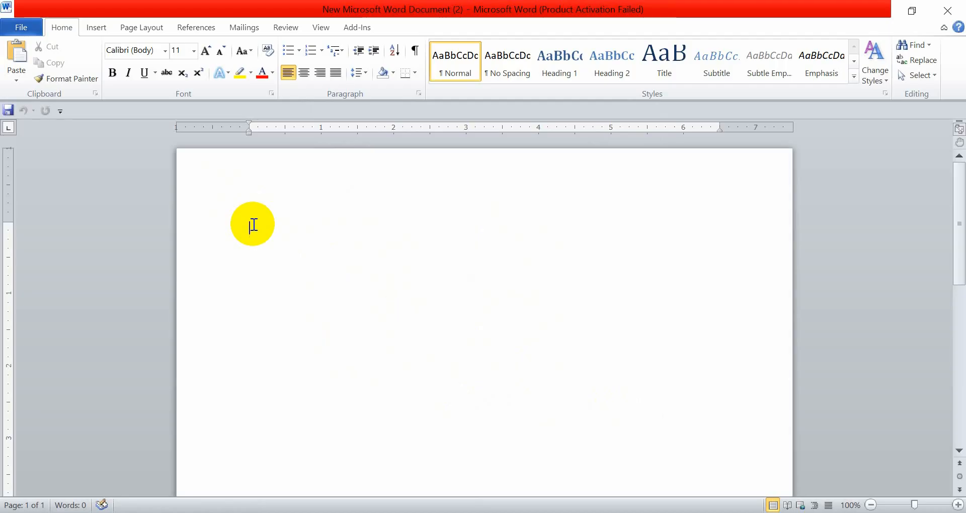
Step: Set the document's paper size to A4
click(152, 29)
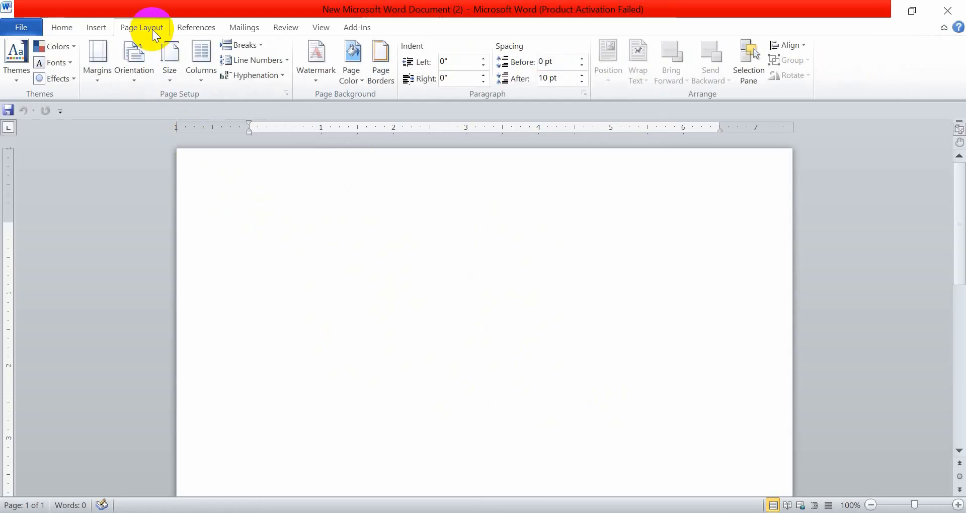
click(170, 77)
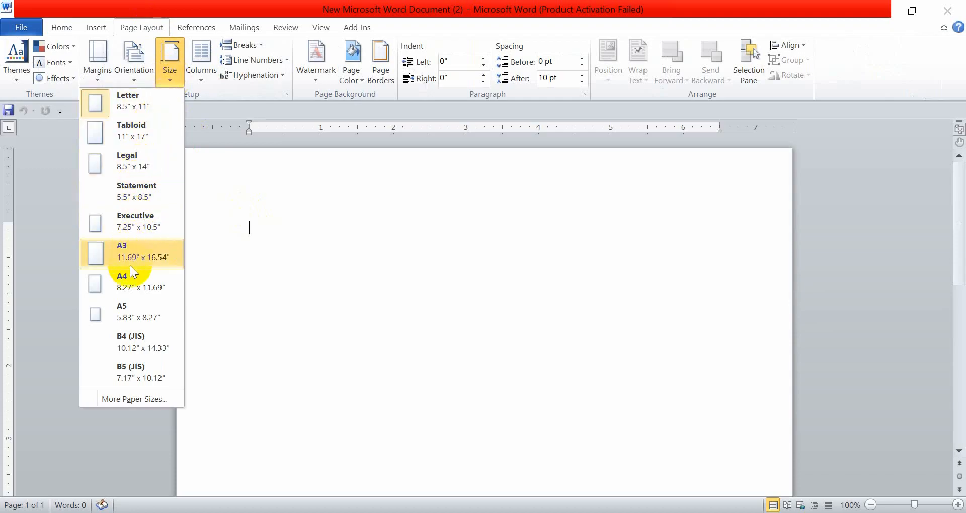
click(128, 288)
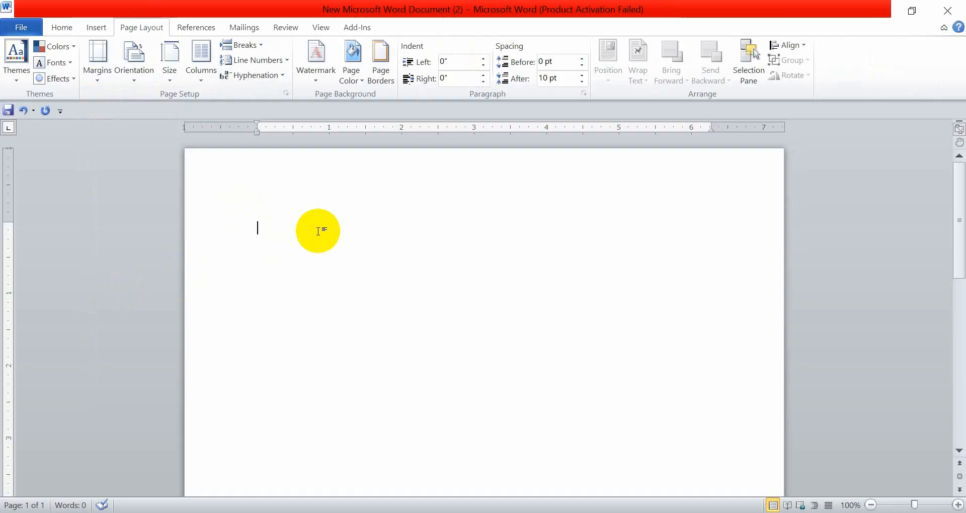
Step: Paste the copied paragraph about the garment sector into the blank document
key(ctrl+v)
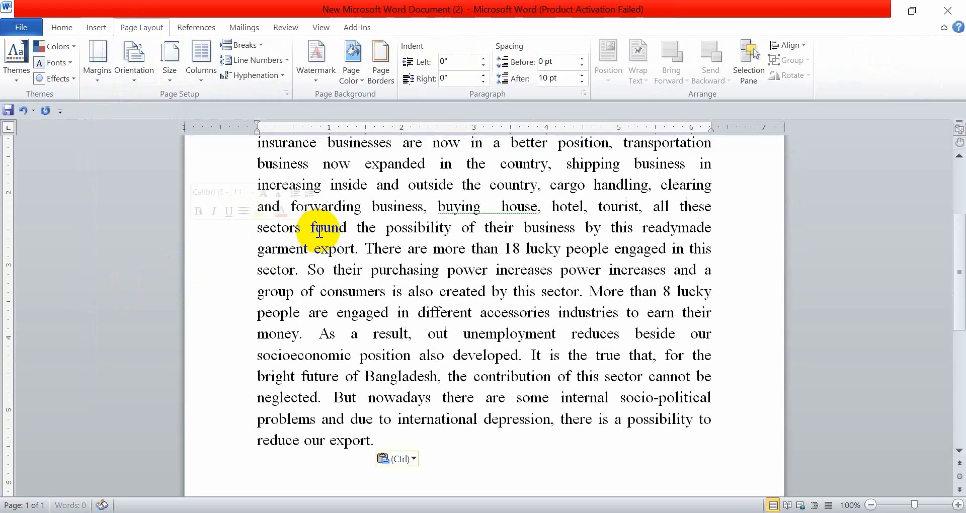
scroll(319, 233, up, 4)
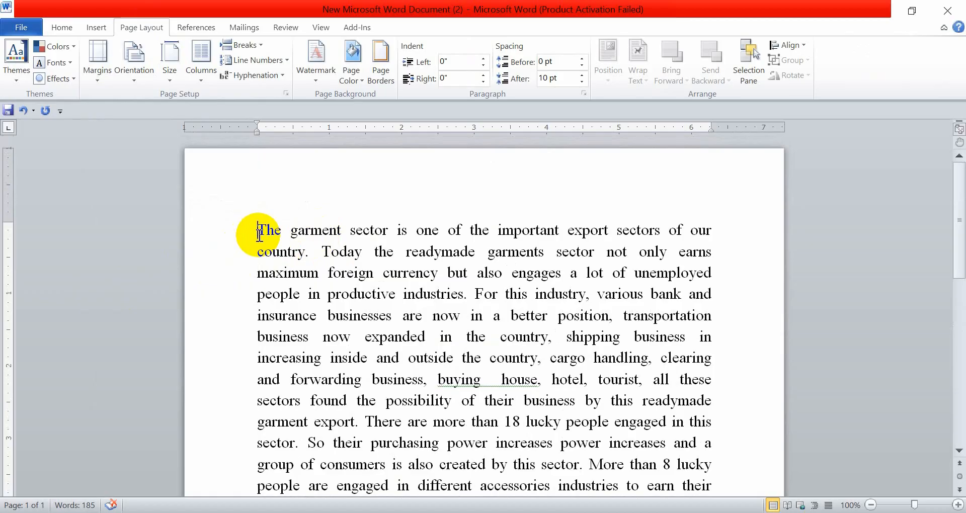
scroll(371, 290, down, 2)
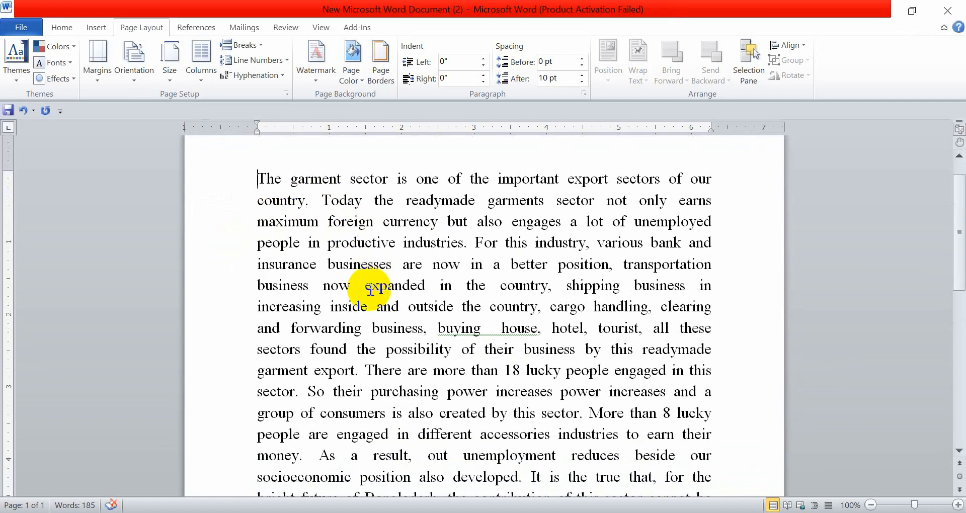
scroll(370, 290, down, 1)
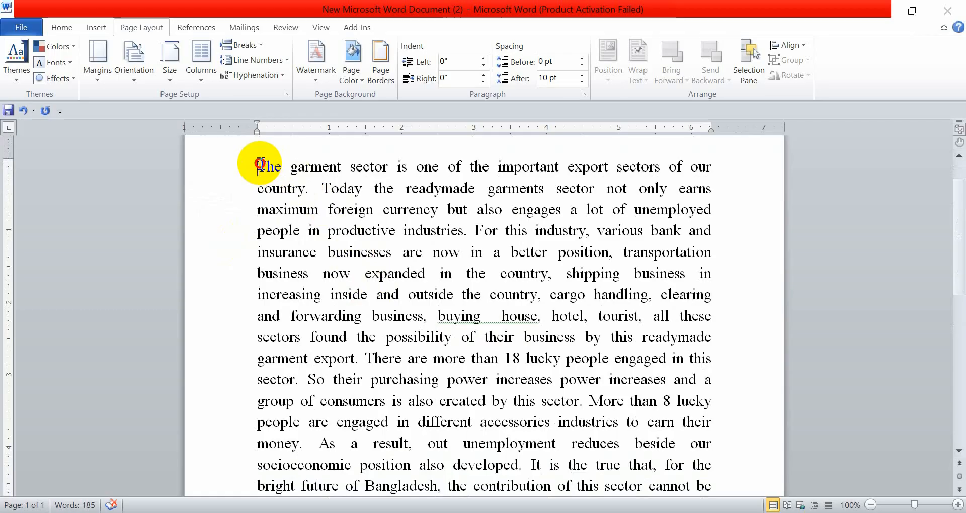
Step: Select the paragraph from its first word through "unemployment reduces", and clear the selection
drag(257, 164, 575, 258)
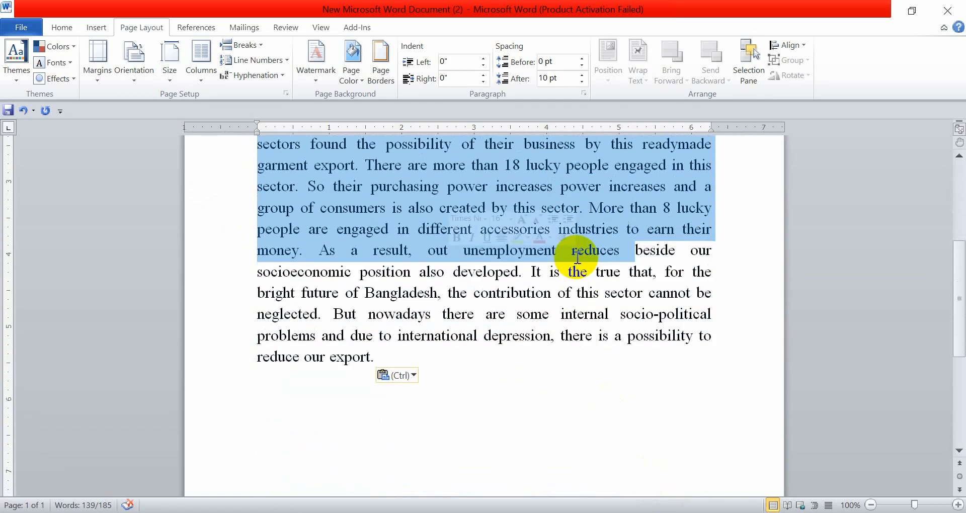
click(542, 291)
scroll(543, 292, up, 4)
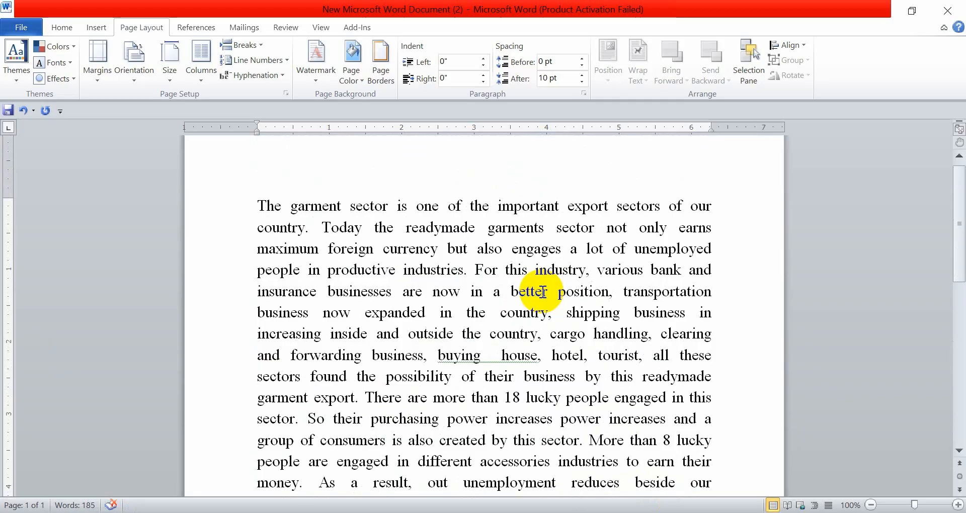
scroll(543, 292, down, 3)
scroll(543, 291, up, 3)
scroll(543, 291, down, 1)
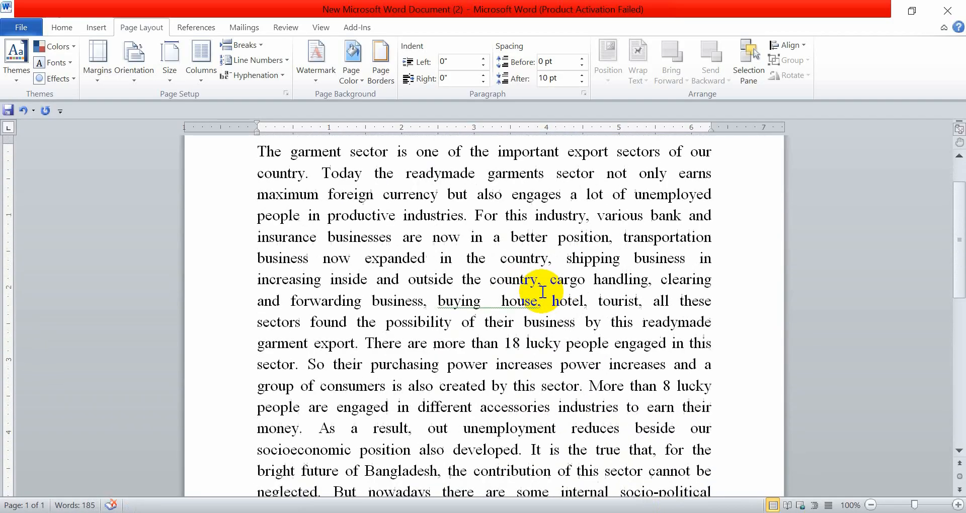
scroll(543, 291, down, 1)
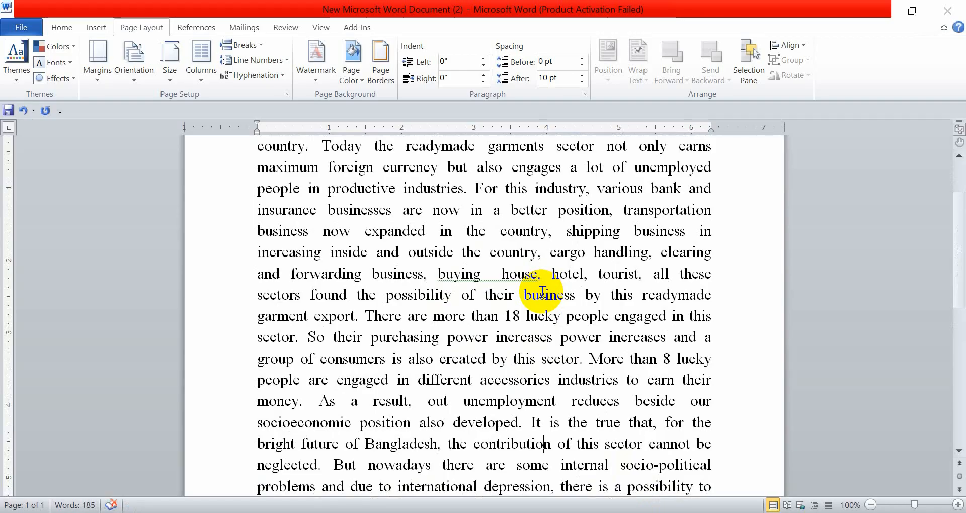
Step: Select all the text in the document, clear the selection, and select everything again
key(ctrl+a)
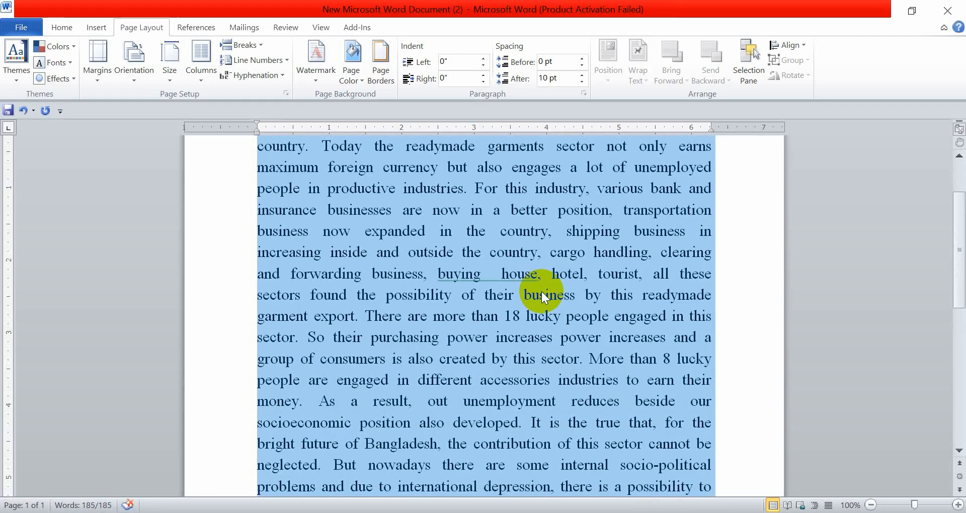
scroll(542, 291, up, 2)
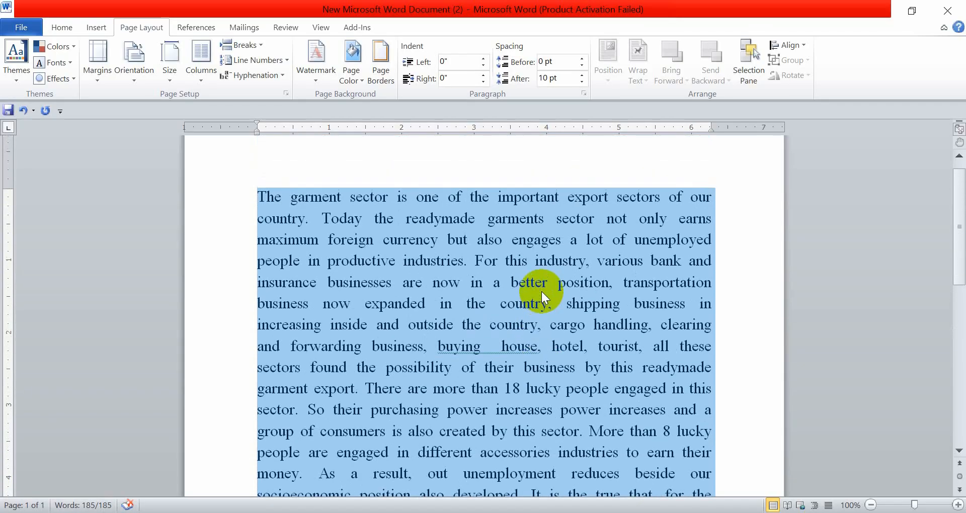
key(ctrl+a)
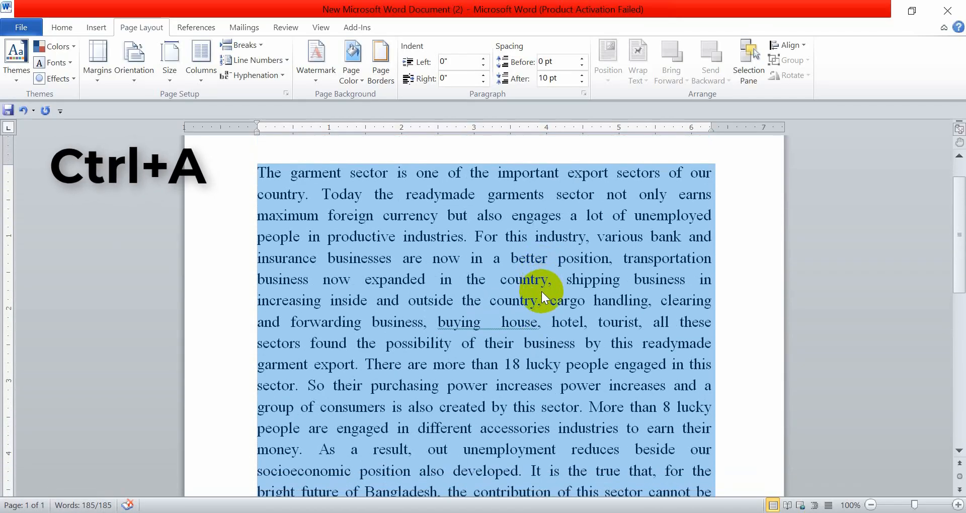
click(542, 291)
key(ctrl+a)
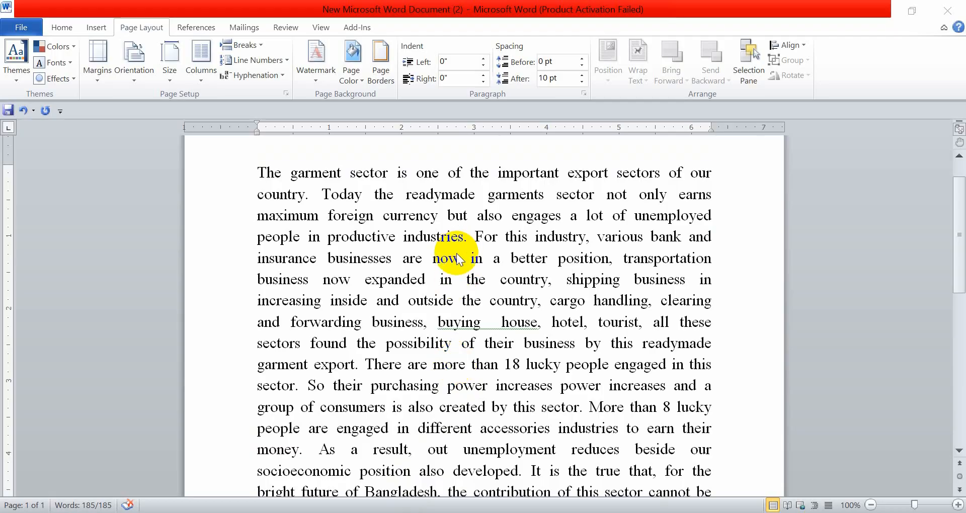
Step: Copy the document's entire text and paste the duplicate below the original paragraph
key(ctrl+a)
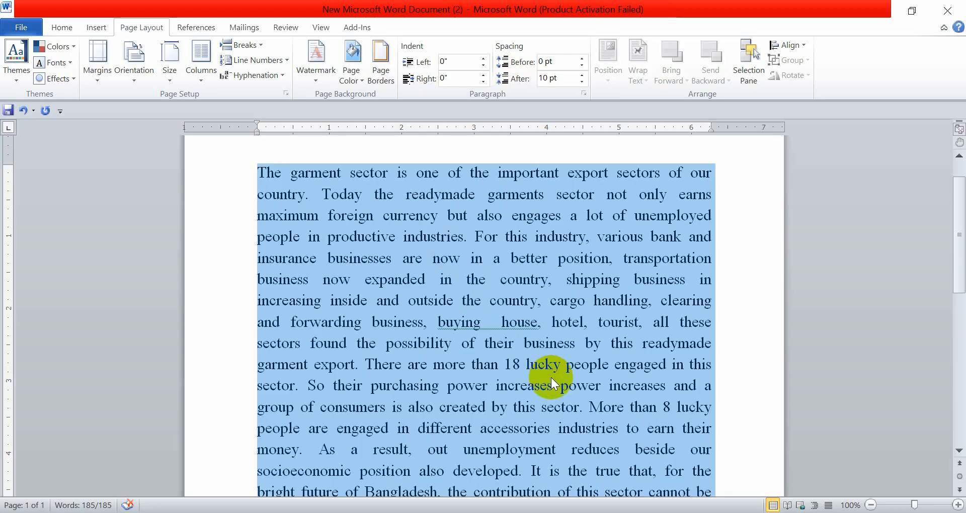
key(ctrl+c)
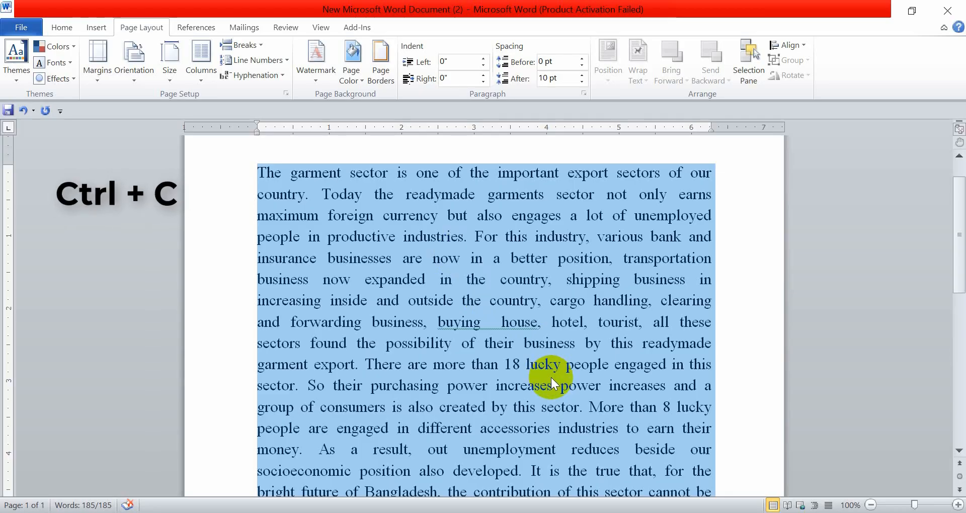
scroll(550, 377, down, 1)
scroll(551, 377, up, 1)
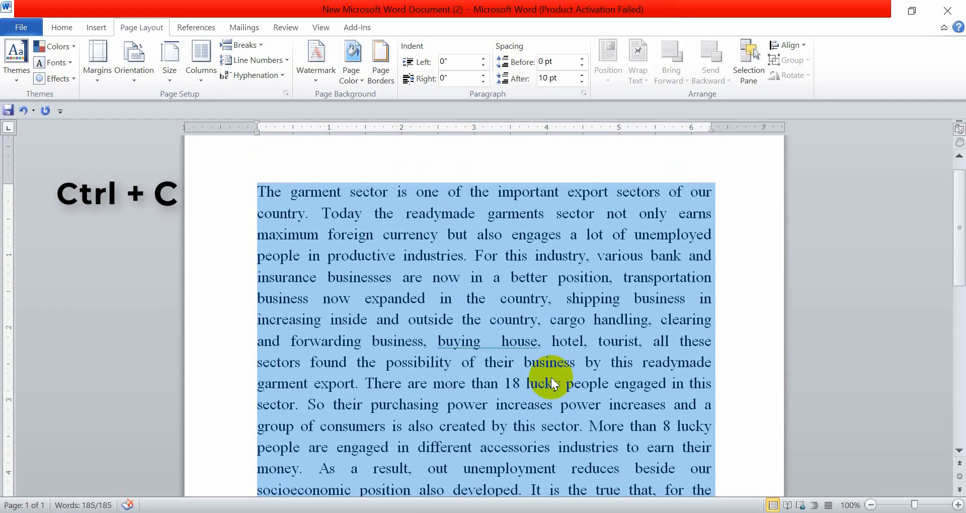
scroll(550, 377, down, 2)
scroll(550, 377, down, 10)
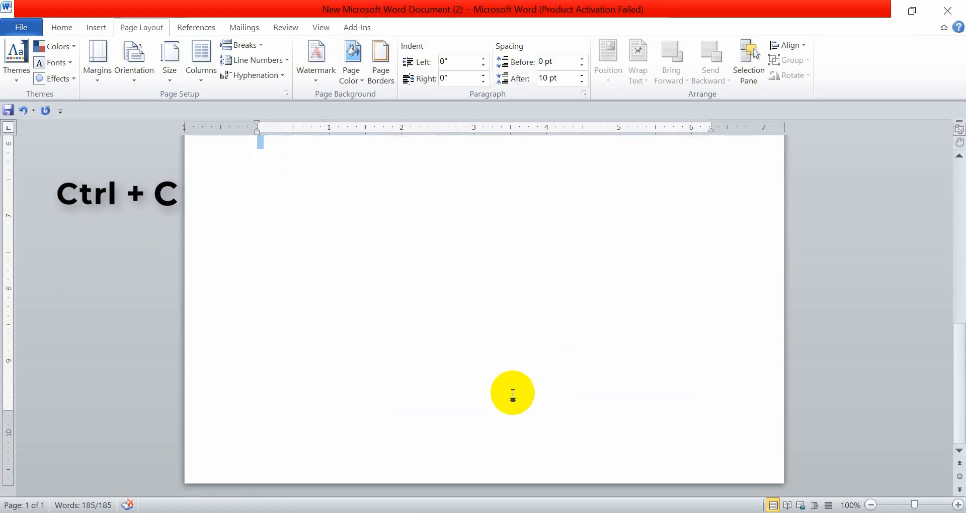
click(291, 296)
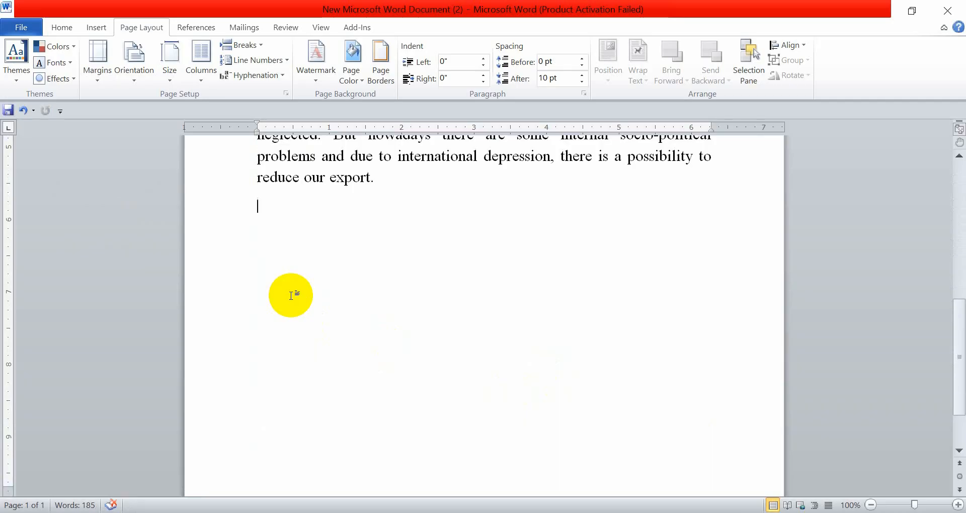
key(ctrl+v)
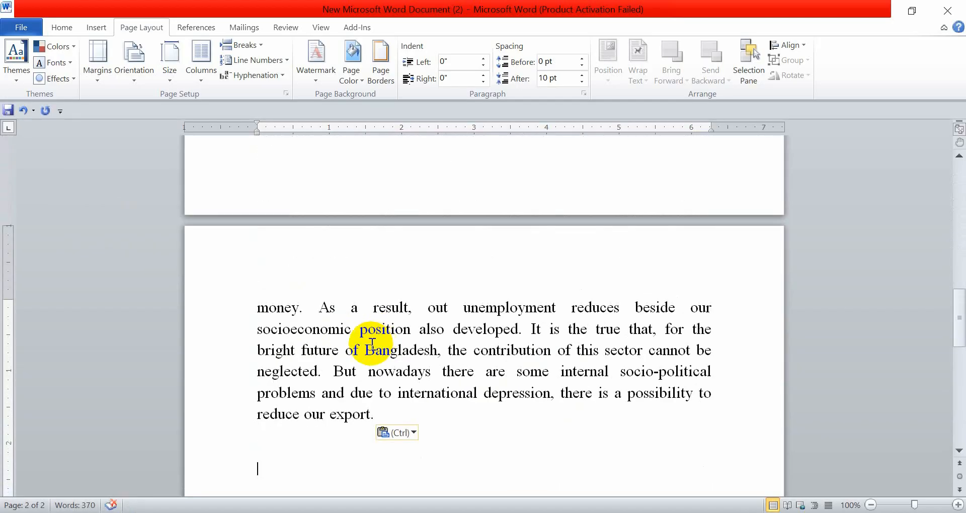
scroll(373, 344, up, 6)
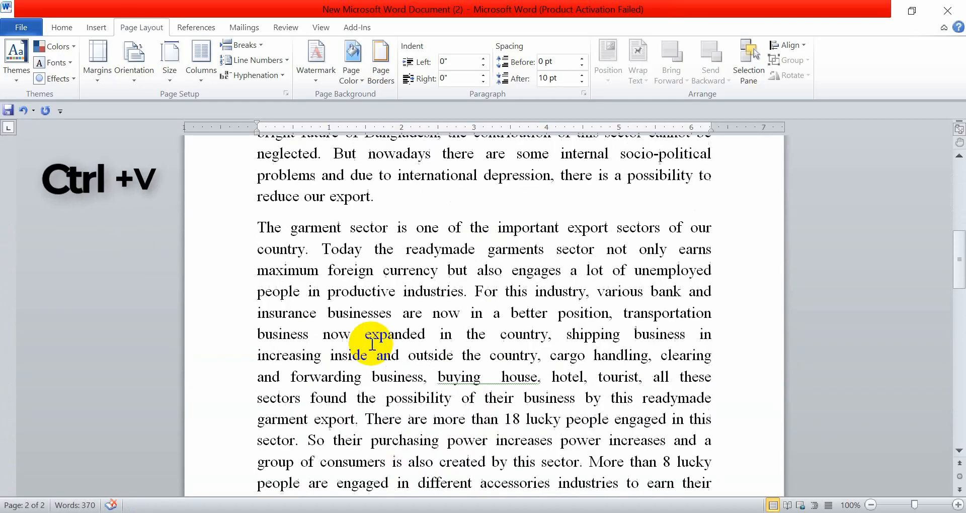
scroll(373, 343, up, 4)
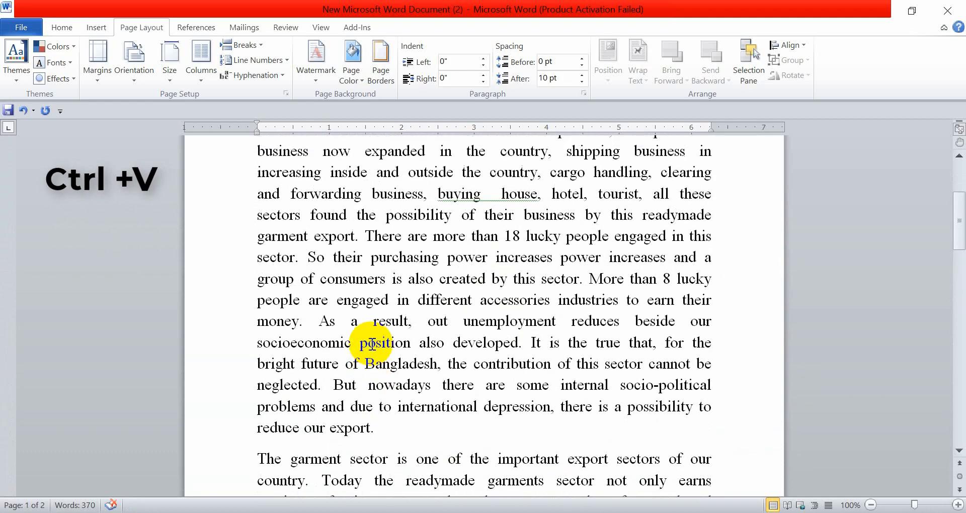
scroll(372, 344, down, 3)
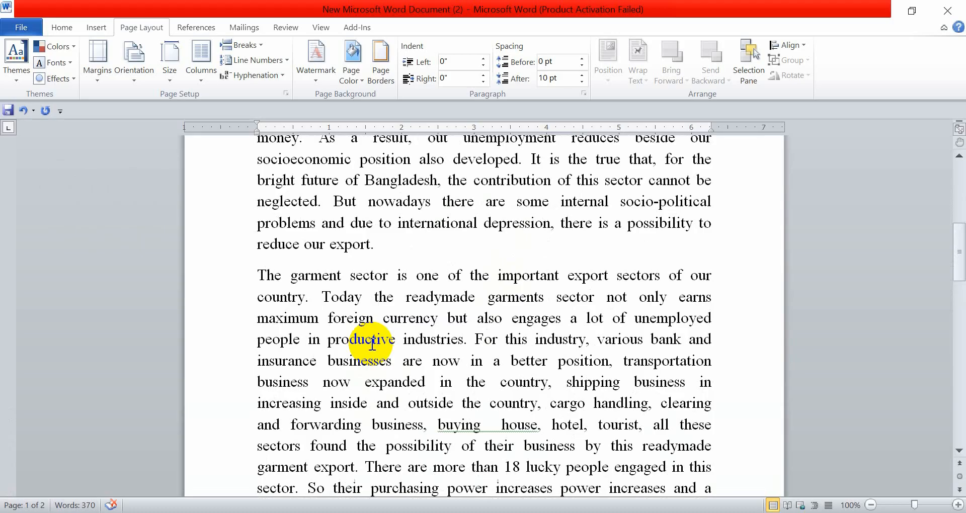
Step: Undo the paste of the duplicate paragraph
key(ctrl+z)
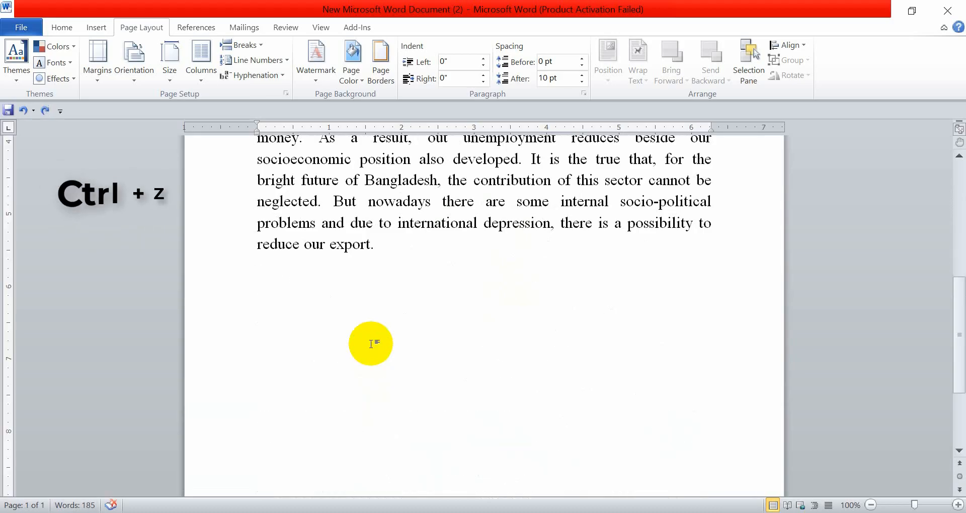
scroll(371, 343, up, 3)
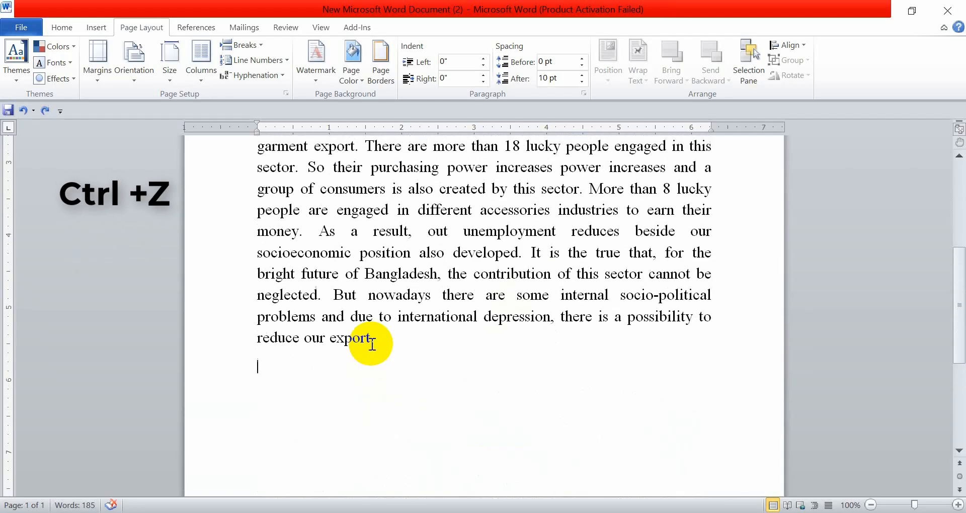
scroll(371, 344, up, 2)
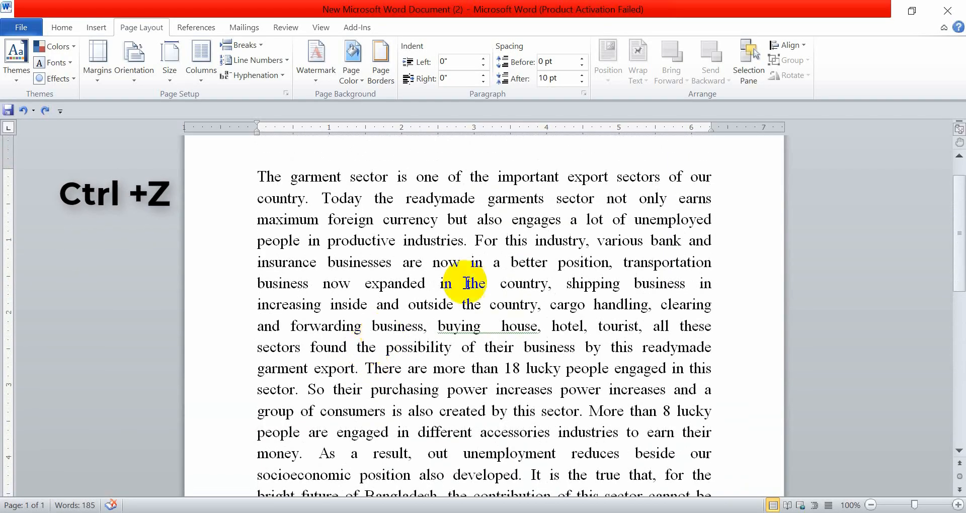
Step: Delete the word "buying" from the paragraph, undo the deletion, and clear the selection
mouse_move(438, 327)
mouse_down()
mouse_move(467, 341)
mouse_move(439, 328)
mouse_up()
key(Delete)
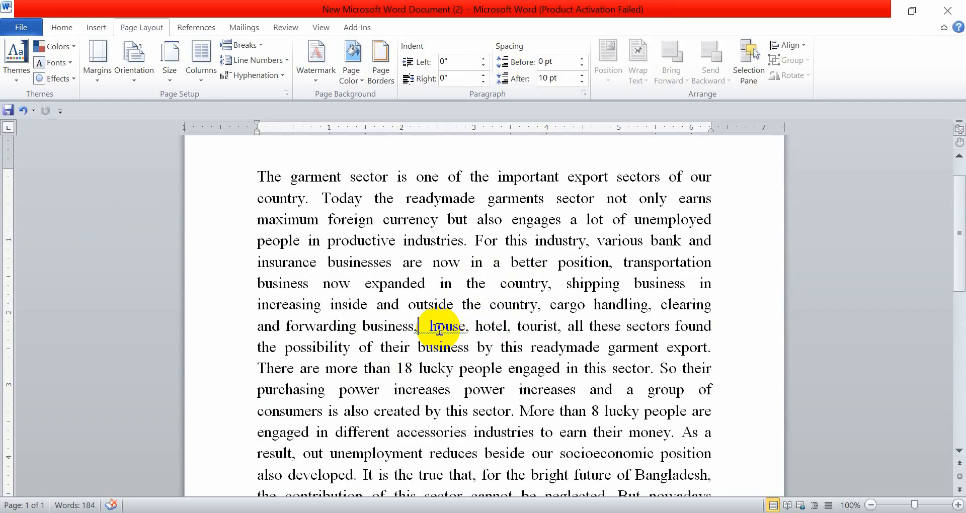
key(ctrl+z)
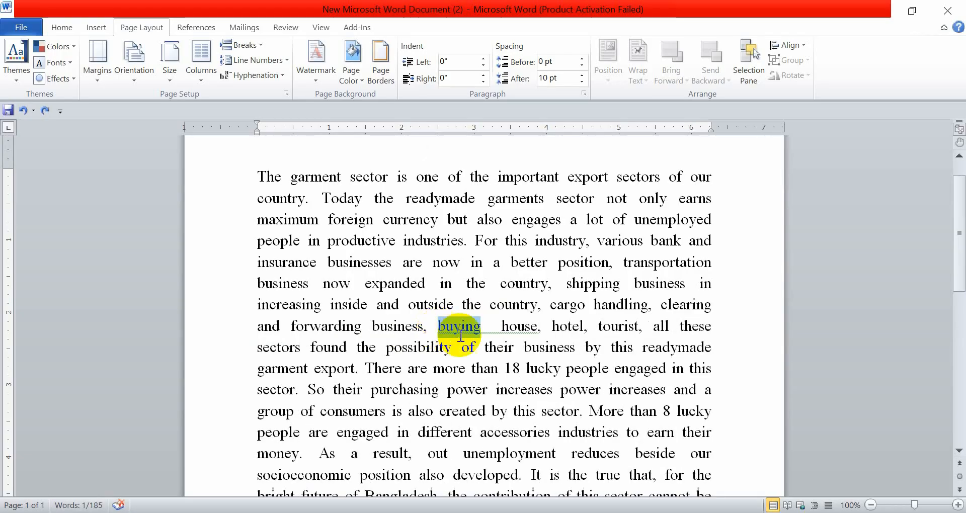
click(397, 355)
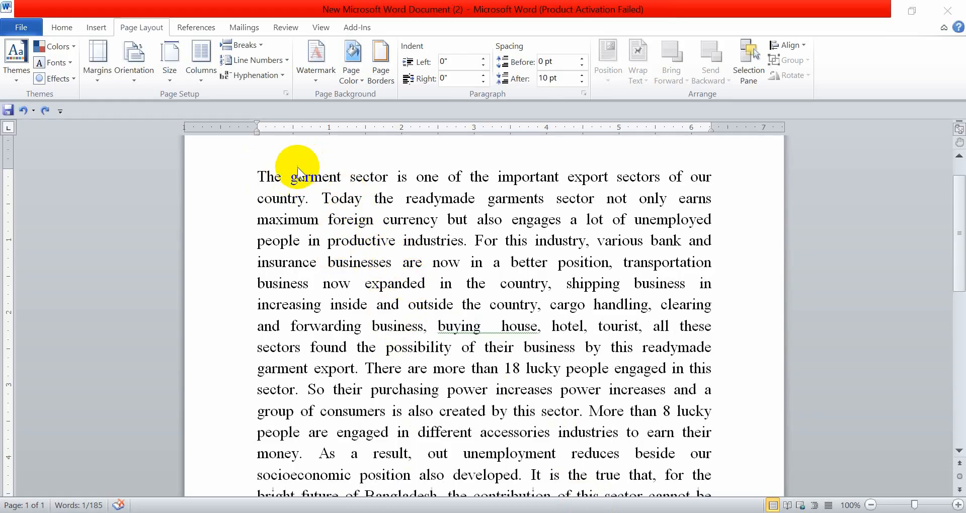
Step: Make the word "garment" in the paragraph's first line bold, and remove the bold formatting again
click(293, 181)
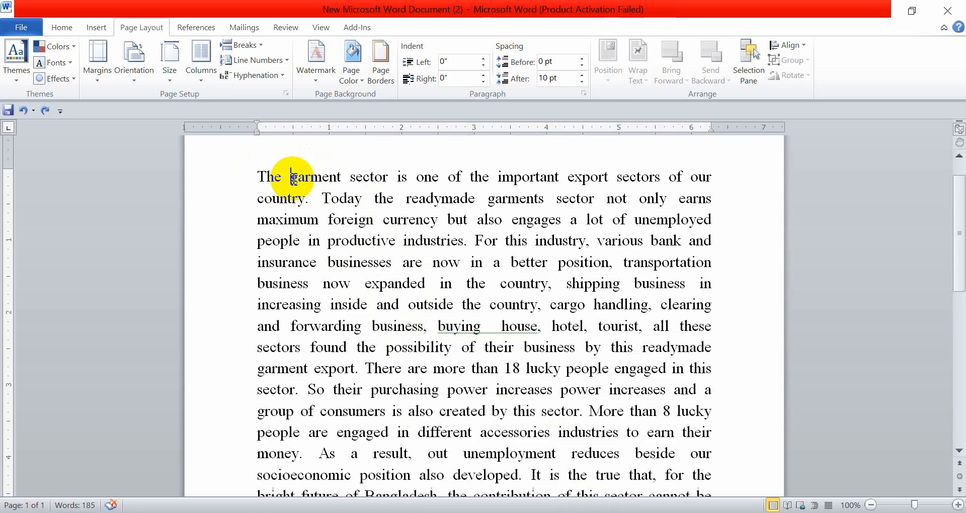
drag(292, 180, 347, 173)
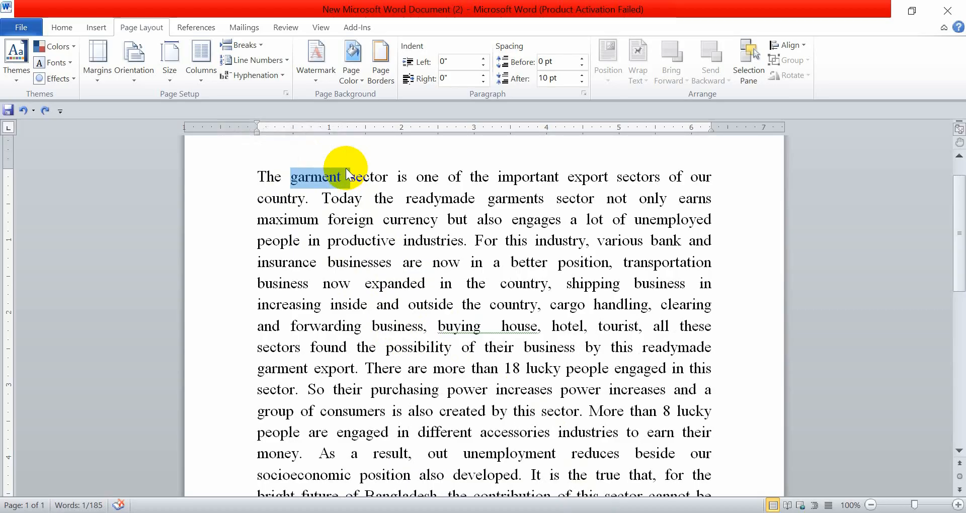
key(ctrl+b)
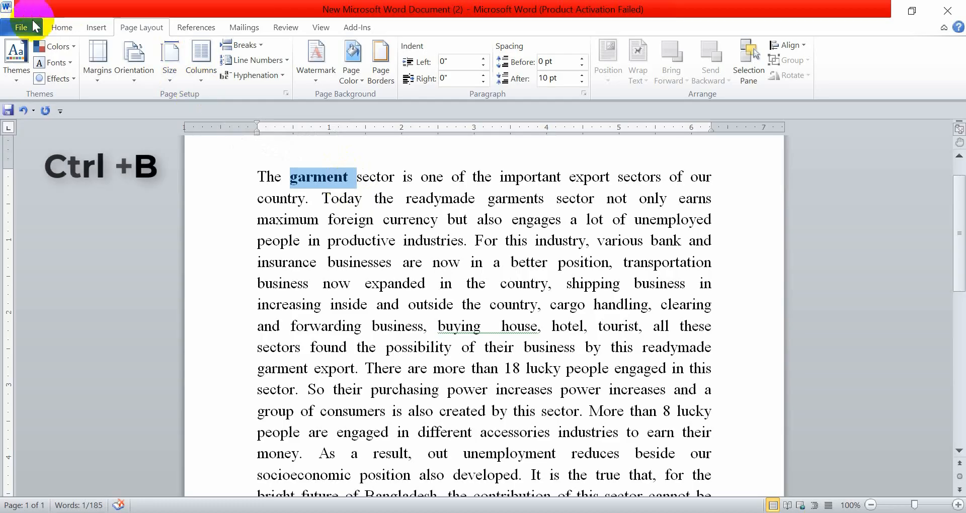
click(55, 24)
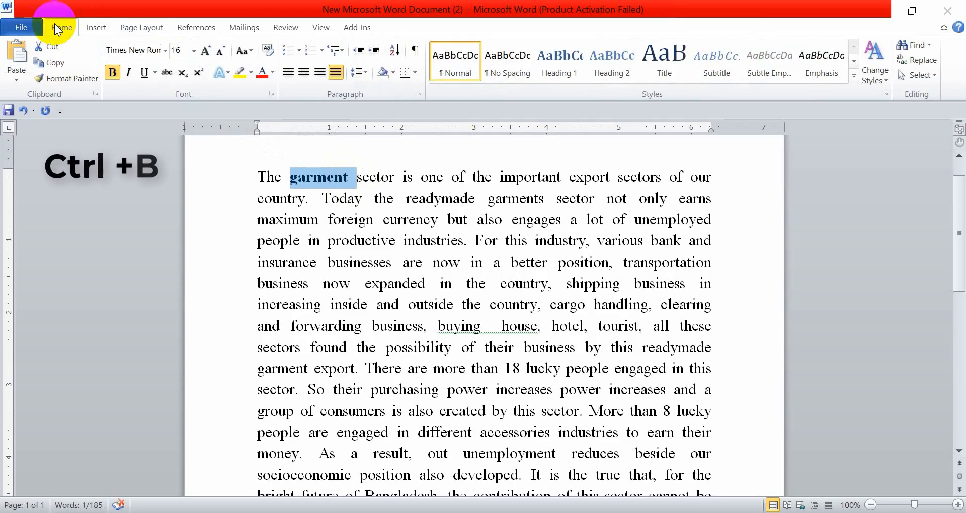
click(111, 79)
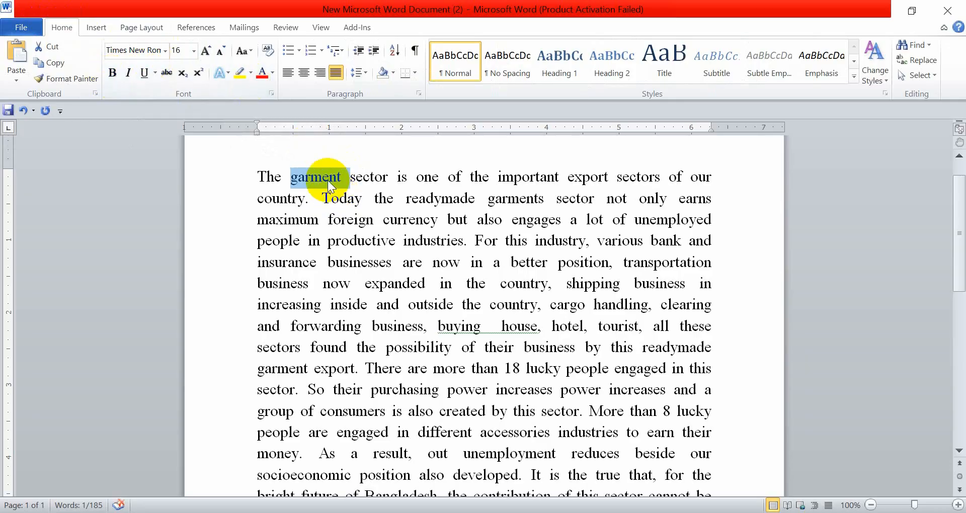
Step: Make the word "garment" in the paragraph's first line bold, and underline that entire first line
click(112, 77)
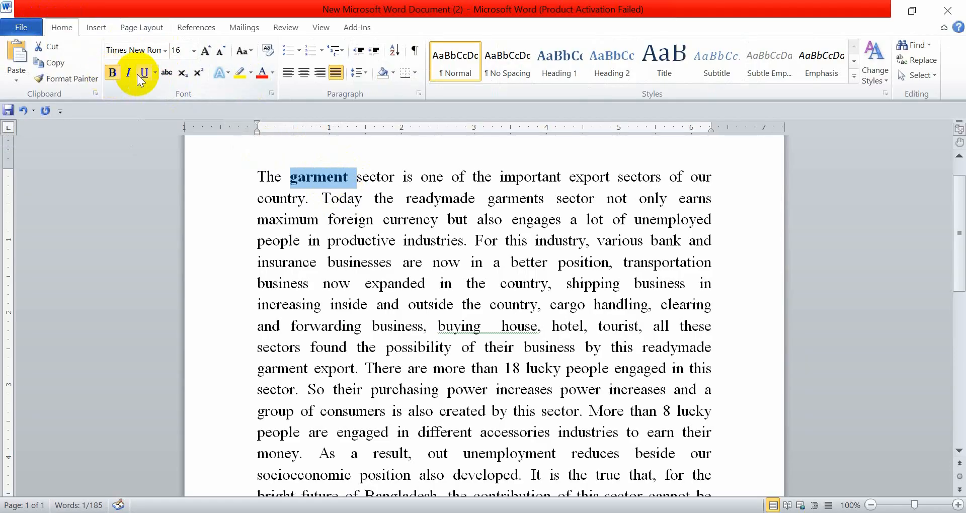
click(345, 199)
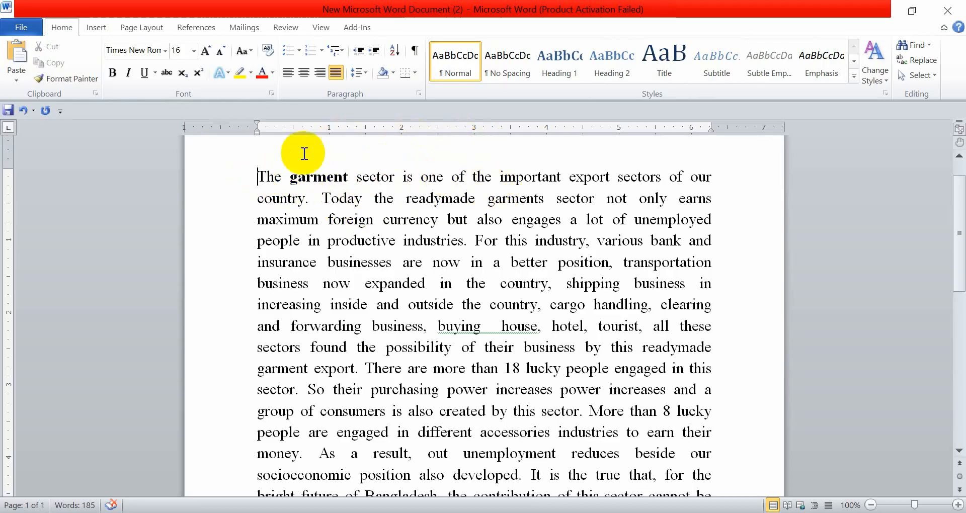
drag(259, 177, 711, 185)
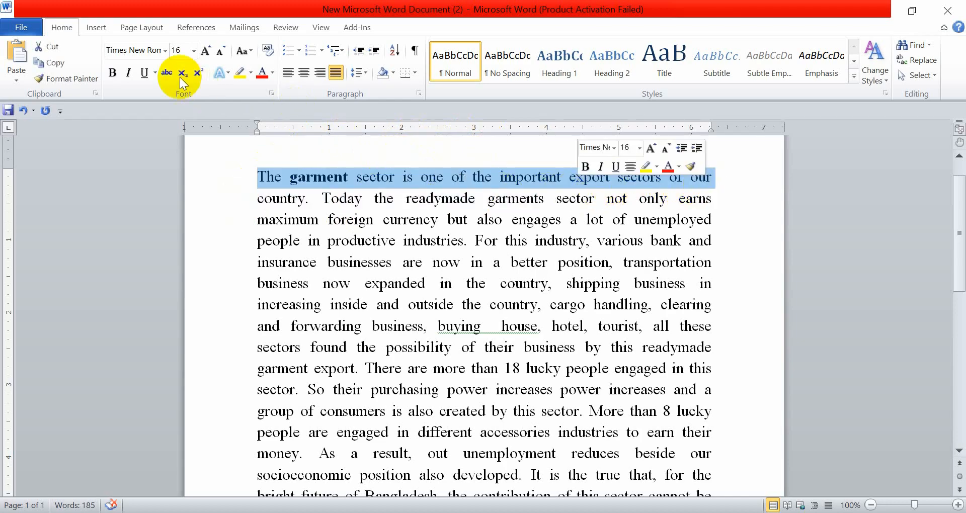
key(ctrl+u)
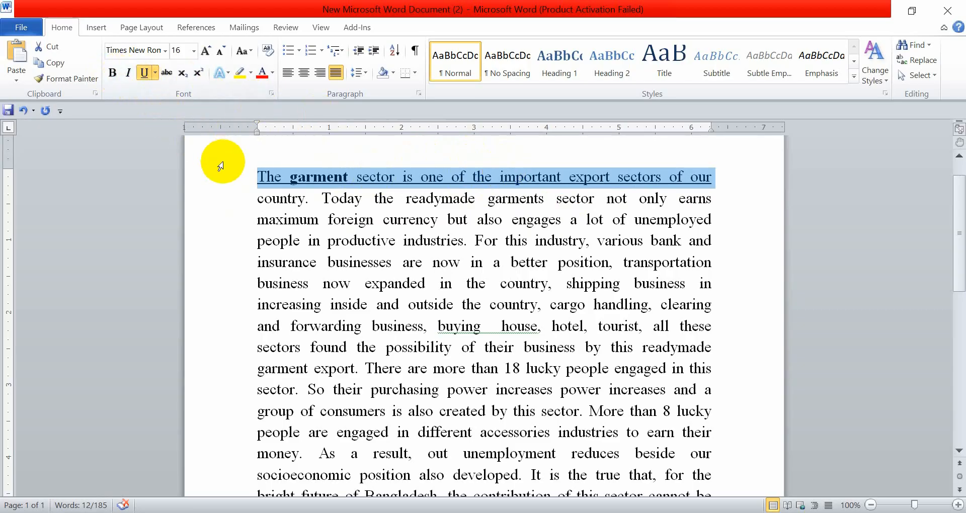
Step: Apply italics to the paragraph's first line, remove the italics again, and clear the selection
key(ctrl+i)
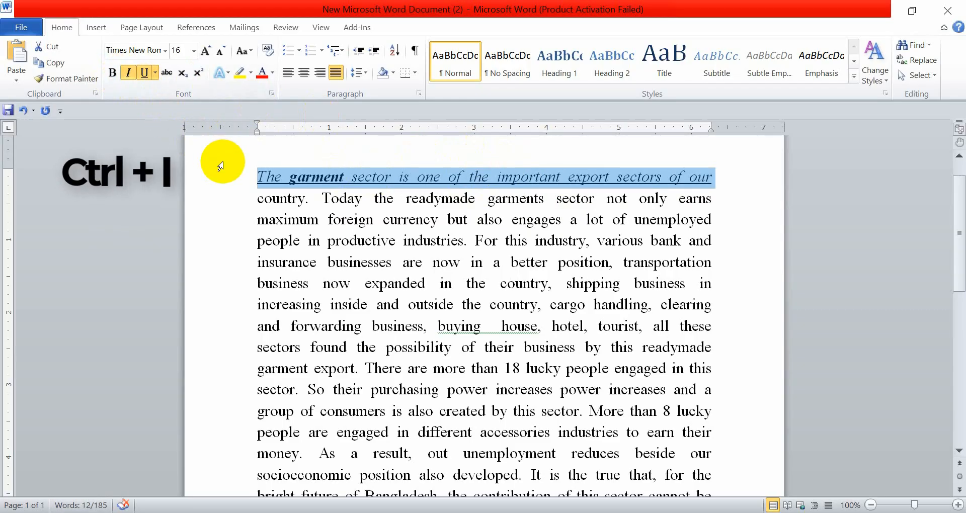
click(130, 77)
key(ctrl+i)
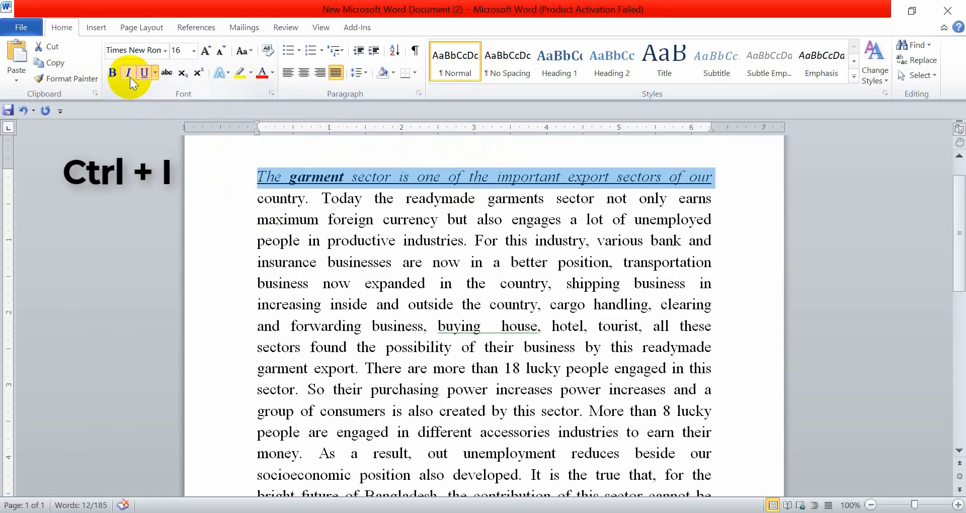
click(129, 77)
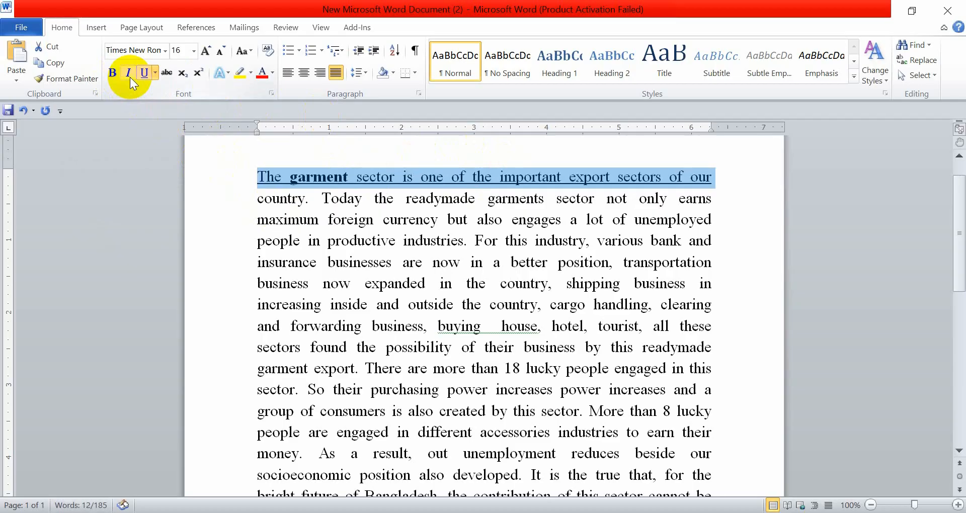
click(511, 262)
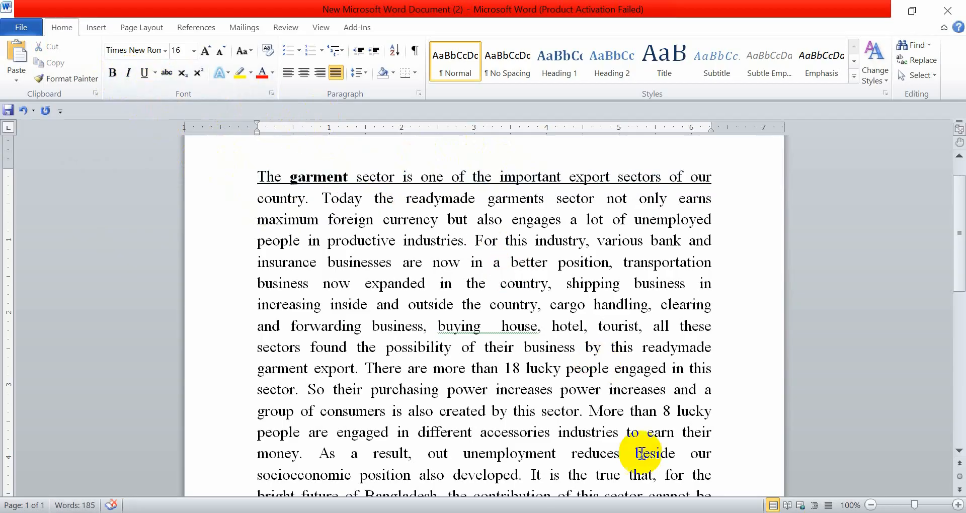
scroll(594, 370, down, 2)
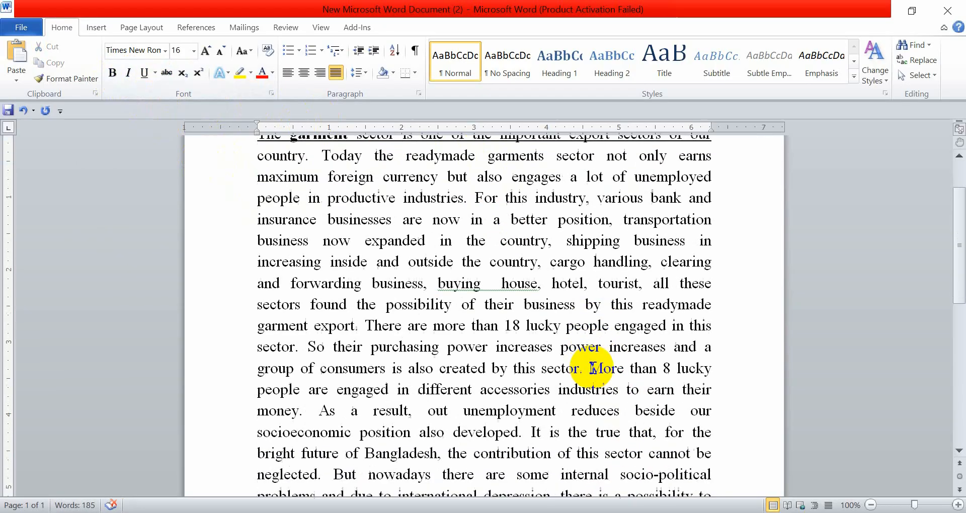
scroll(593, 369, down, 2)
scroll(589, 365, up, 3)
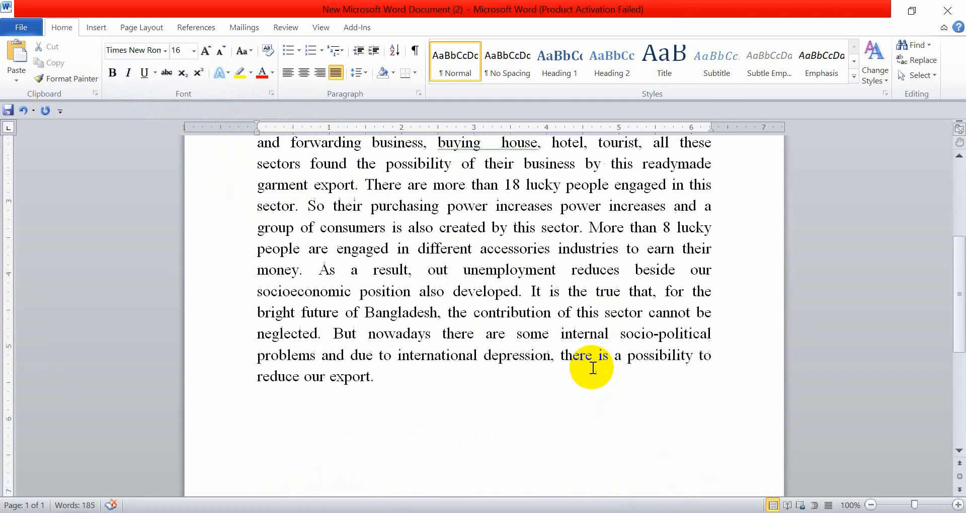
scroll(593, 368, up, 2)
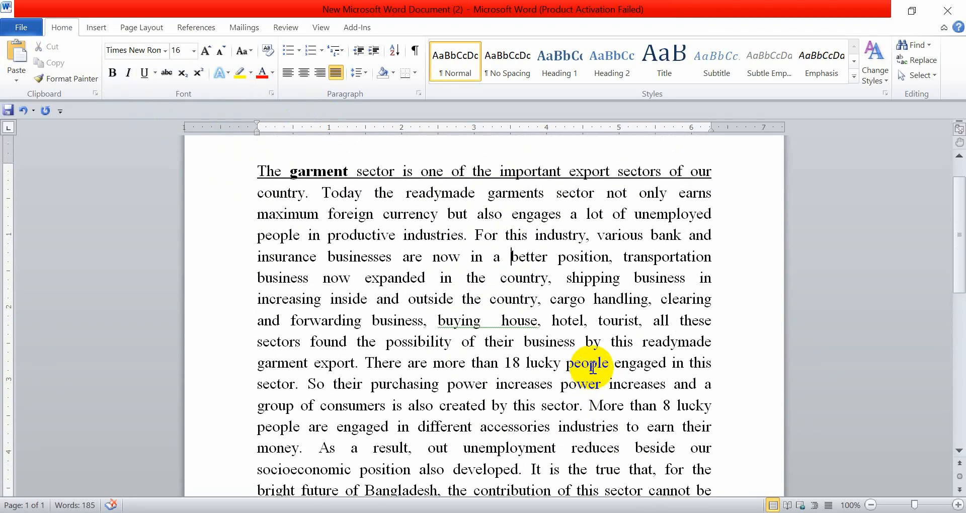